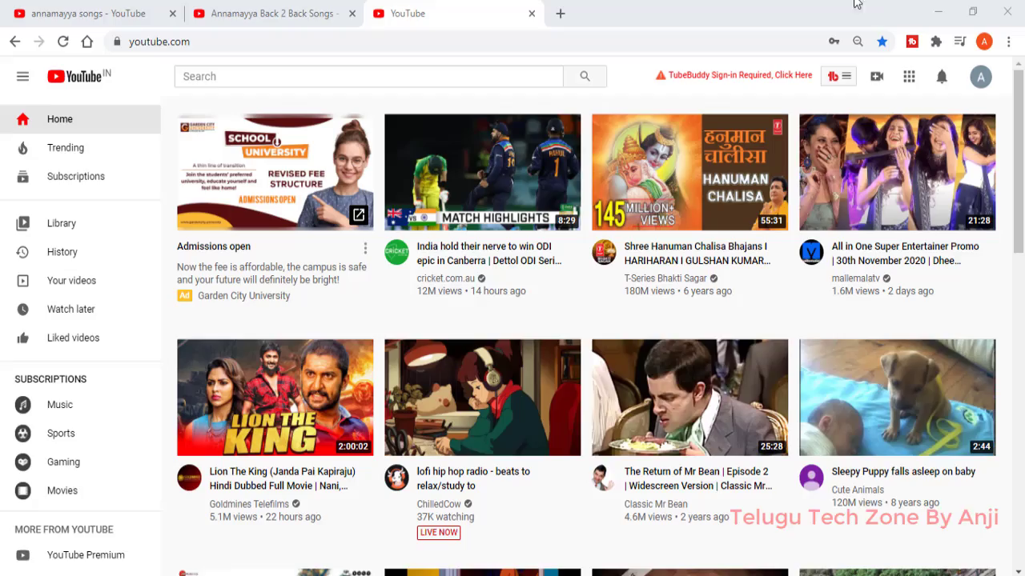
Open YouTube Studio for the signed-in account.
left_click(610, 45)
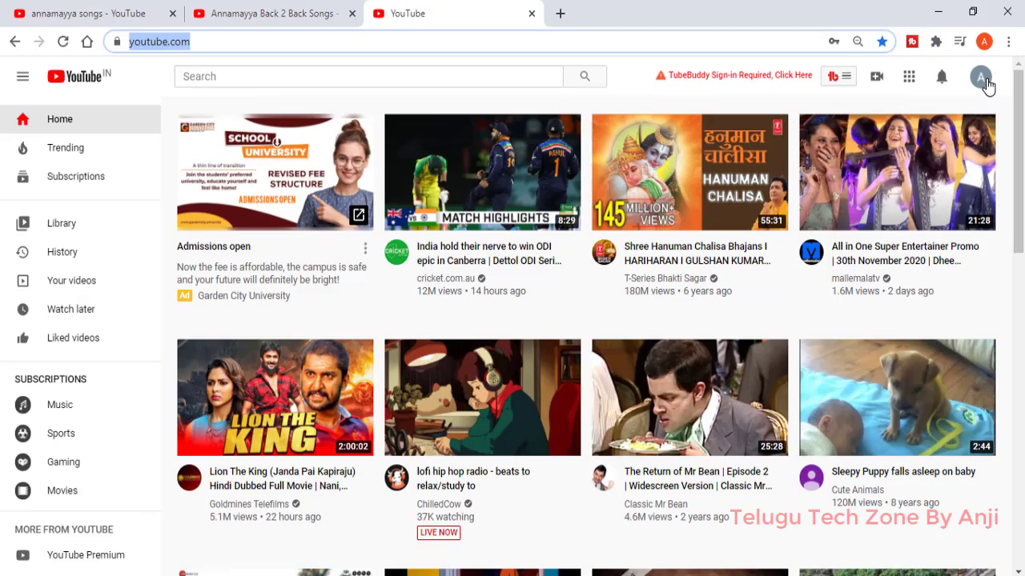
left_click(983, 80)
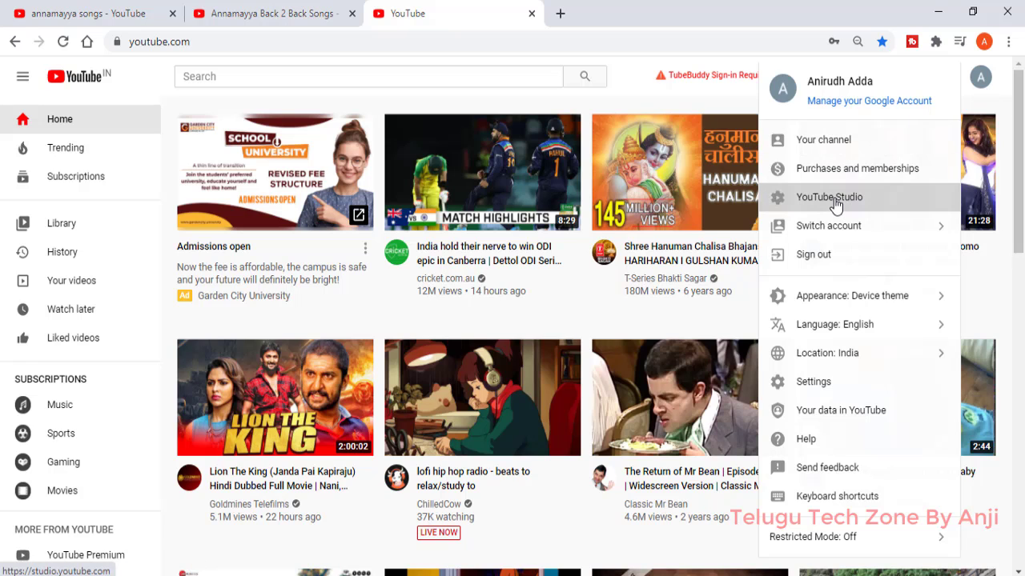
left_click(829, 197)
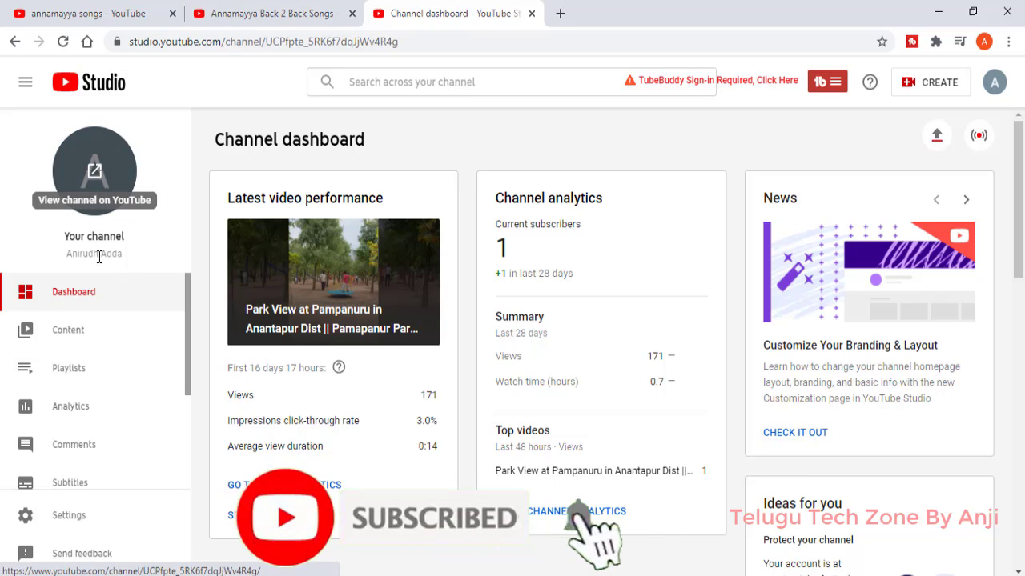
Open the channel's Audio library in YouTube Studio, with the page zoomed to 90%.
scroll(76, 348, "down", 2)
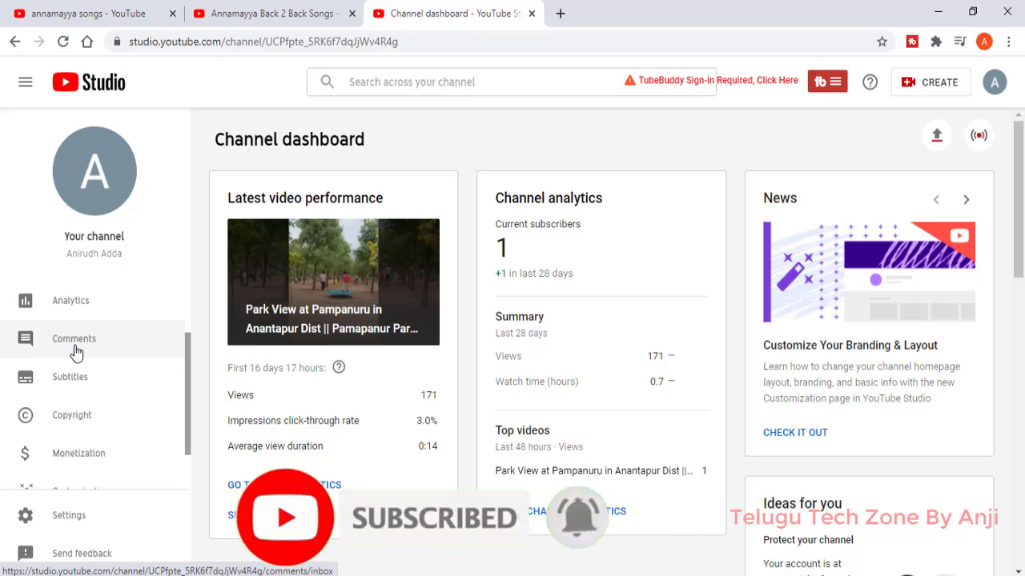
scroll(83, 361, "down", 2)
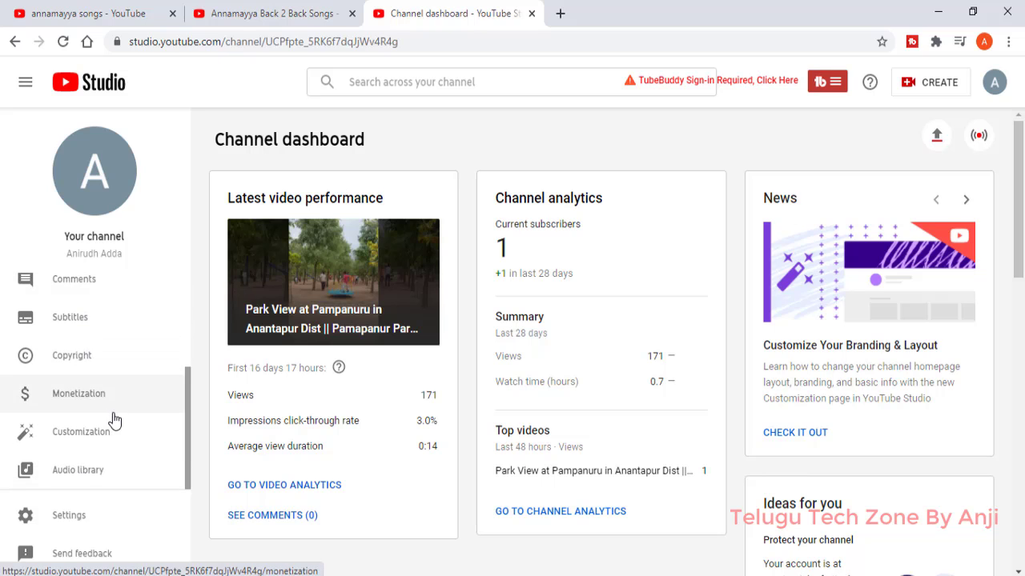
scroll(81, 328, "up", 4)
left_click_drag(186, 302, 174, 429)
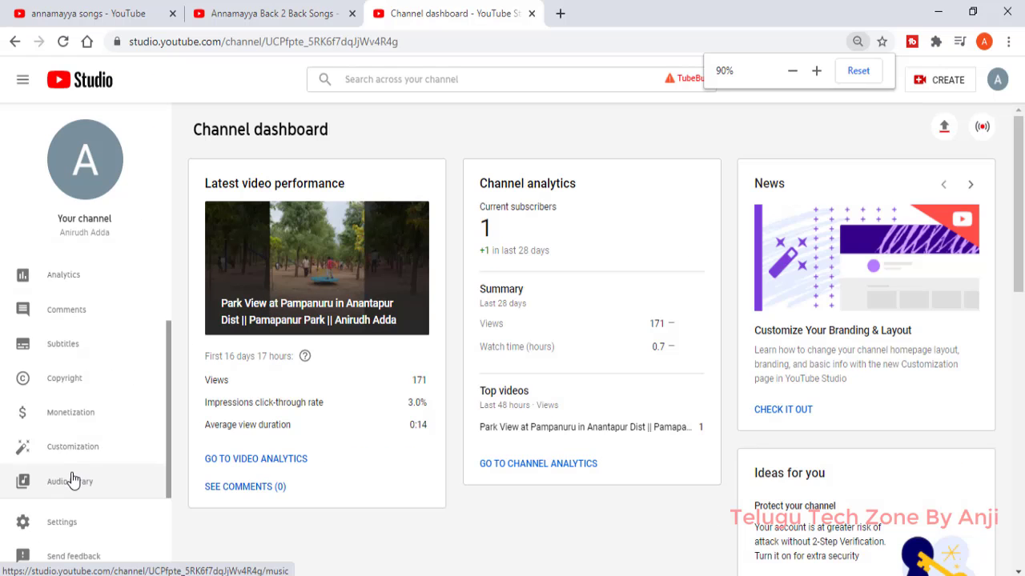
left_click(70, 483)
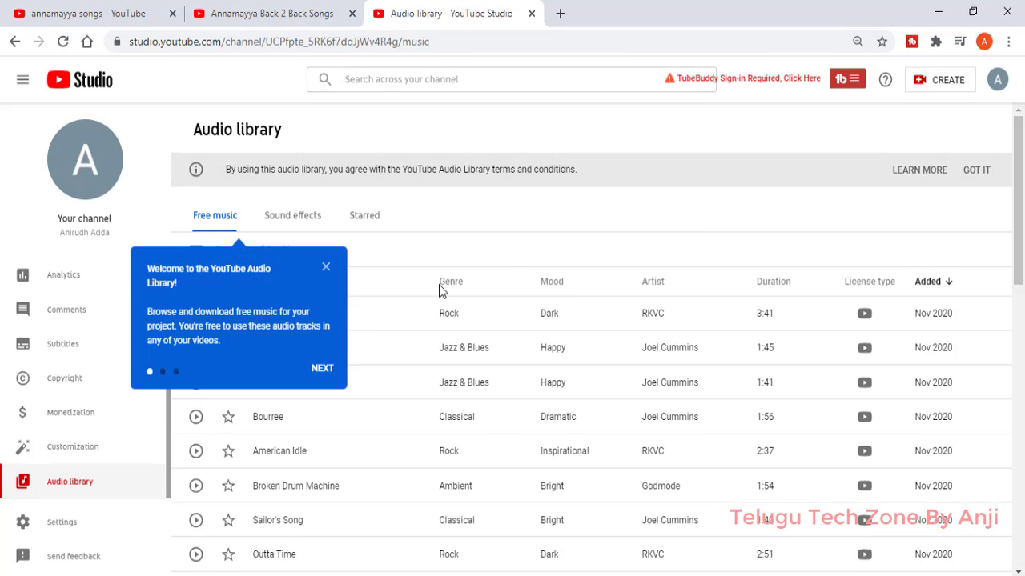
Go through the Audio library welcome tour and finish it.
left_click(322, 370)
left_click(324, 356)
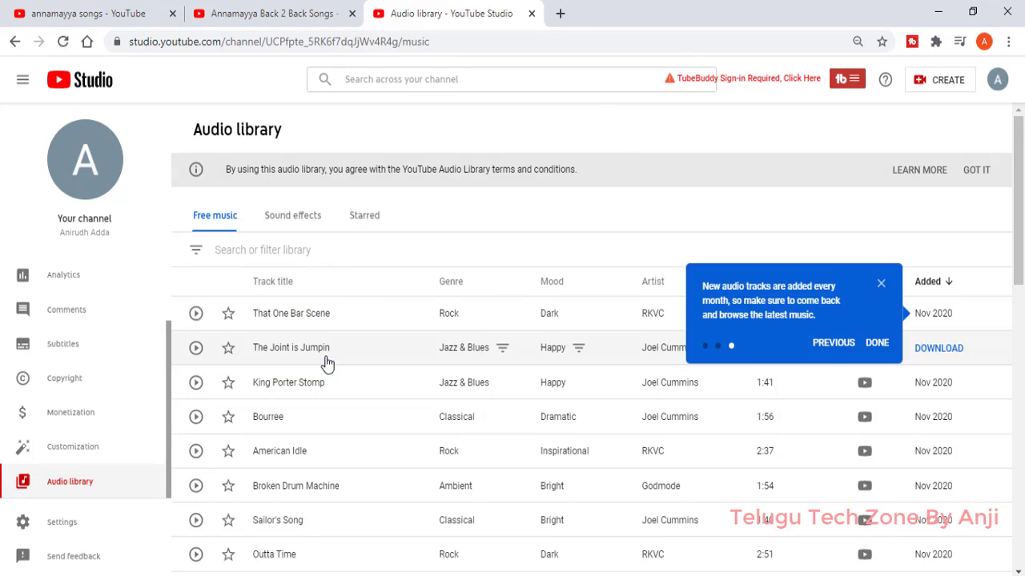
left_click(876, 343)
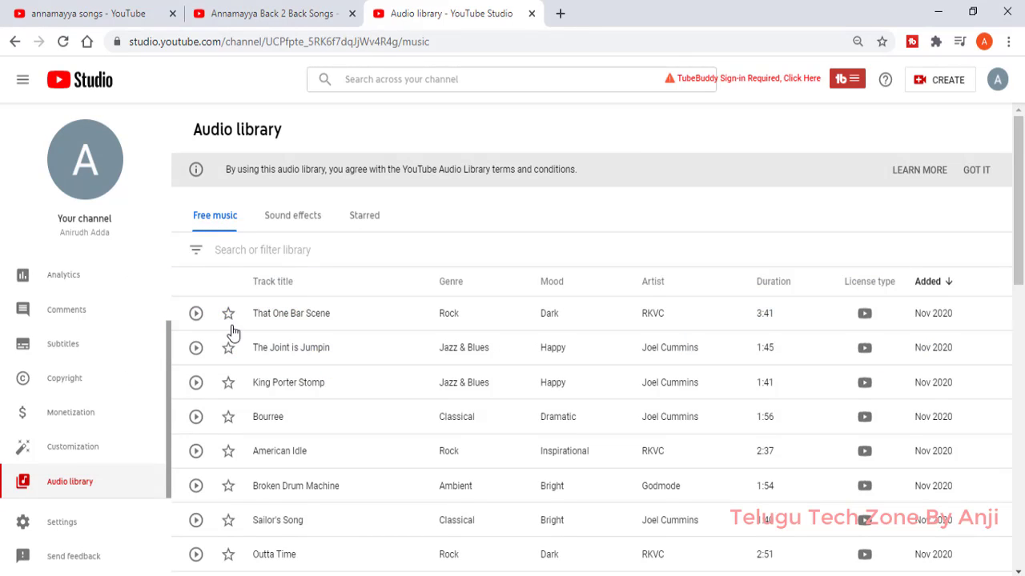
Star the free music track "That One Bar Scene", view the Starred list, and remove the star again.
left_click(304, 218)
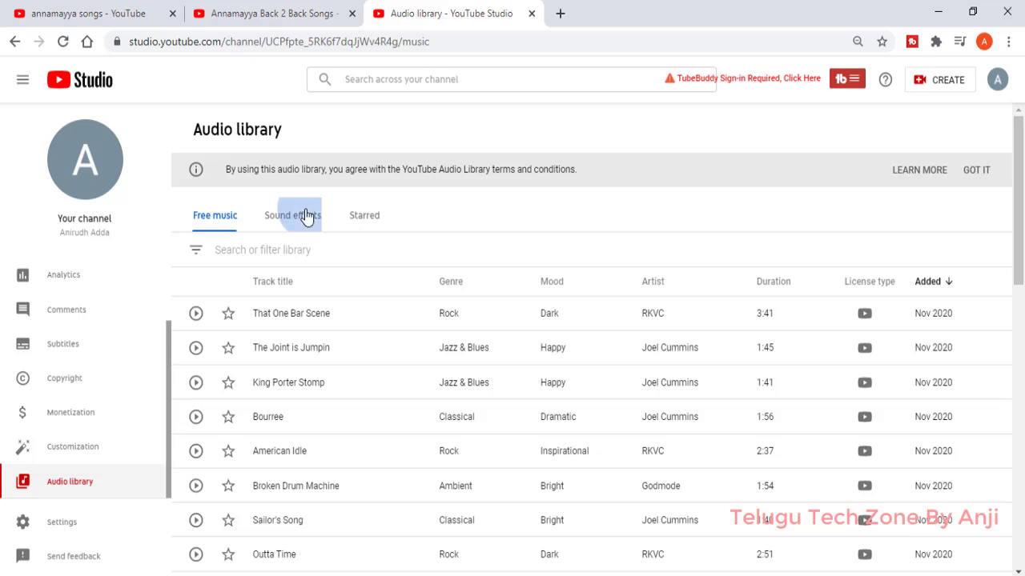
left_click(226, 214)
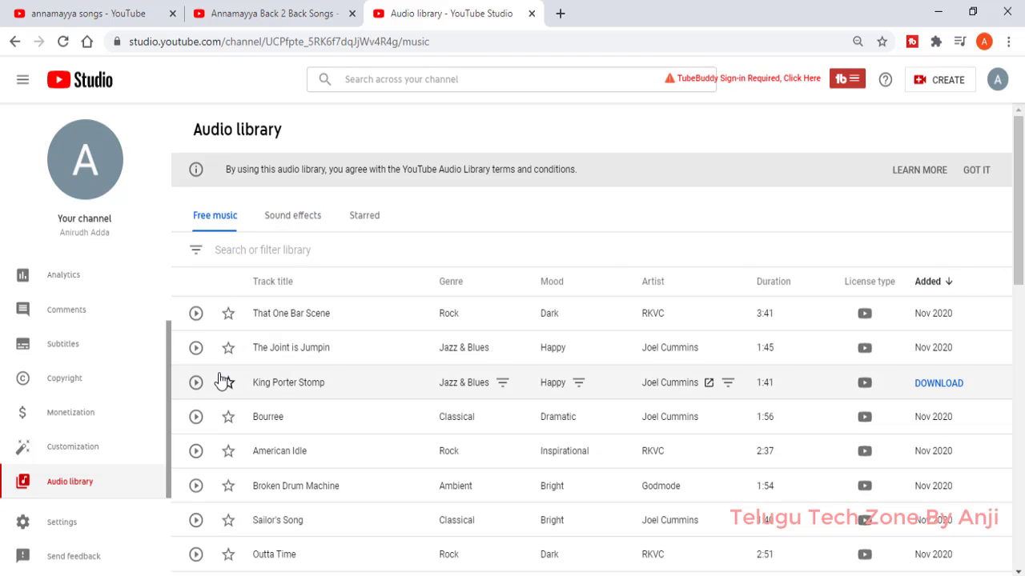
left_click(230, 316)
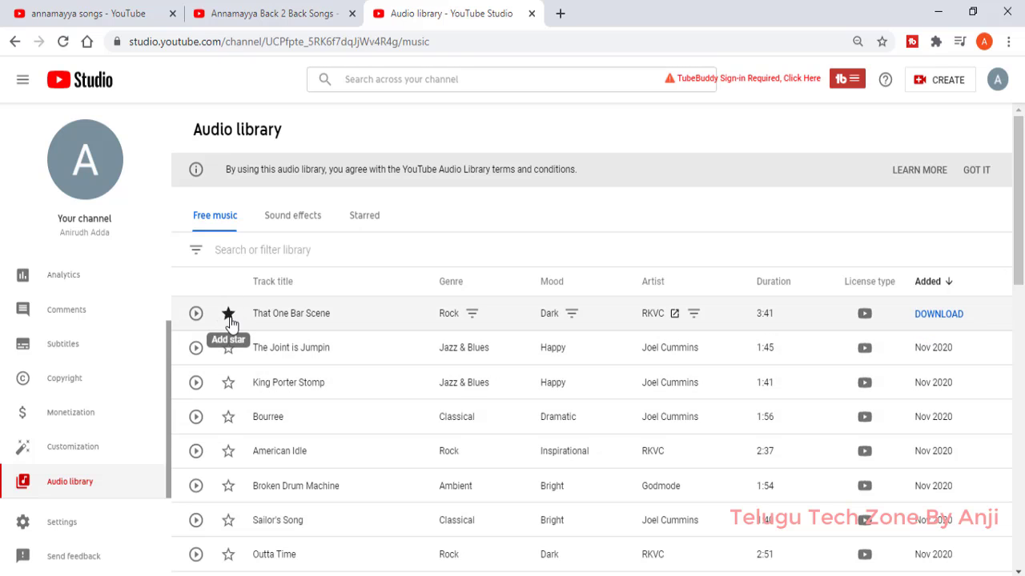
left_click(365, 221)
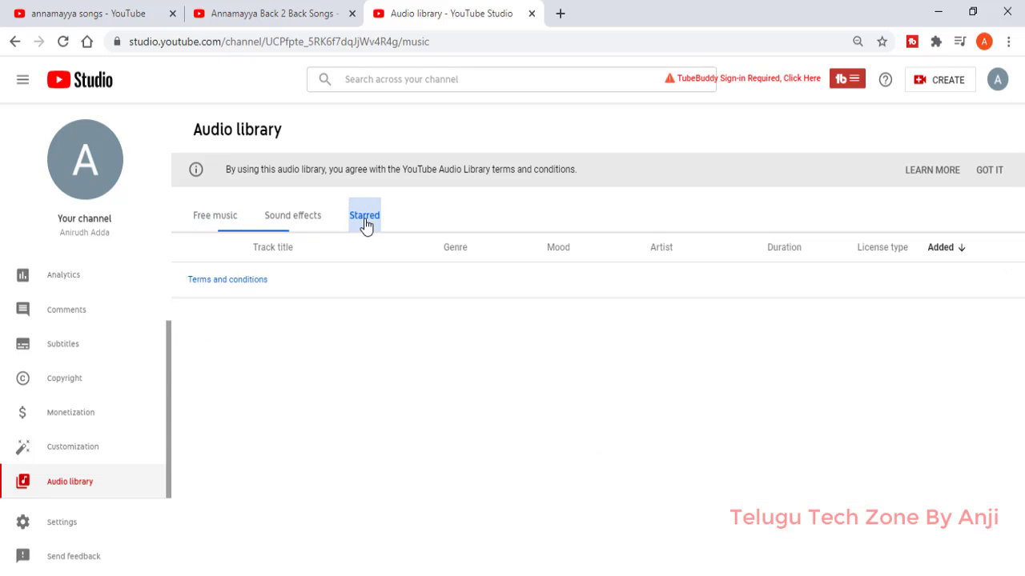
left_click(224, 219)
left_click(228, 313)
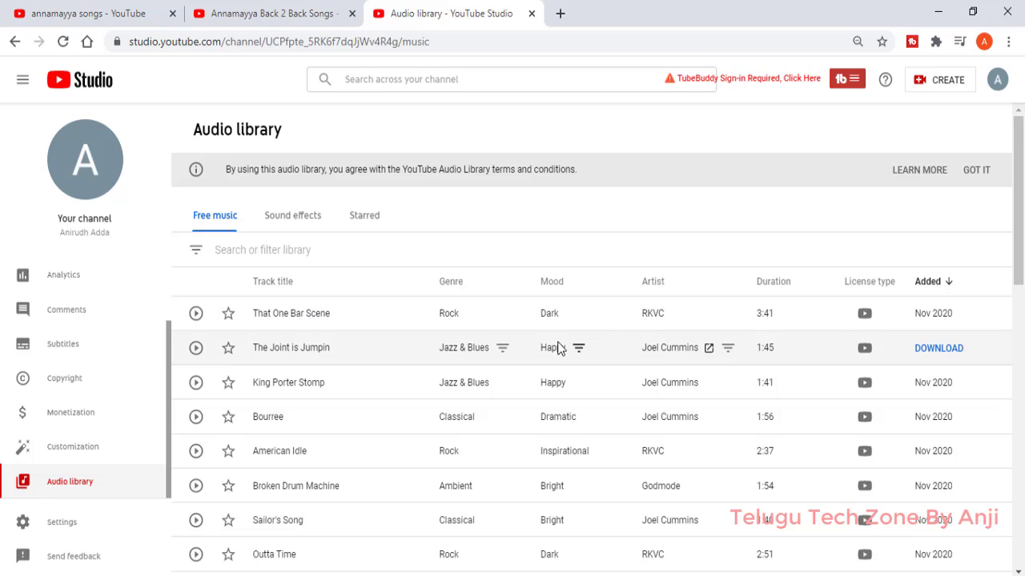
View the license information for the free music track "That One Bar Scene".
scroll(377, 360, "down", 3)
scroll(396, 356, "up", 3)
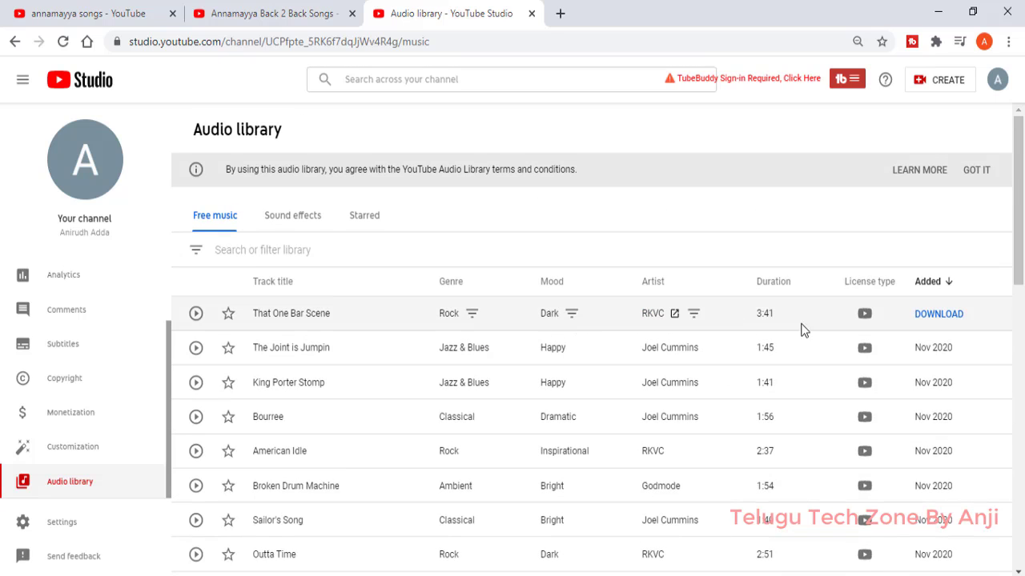
mouse_move(862, 328)
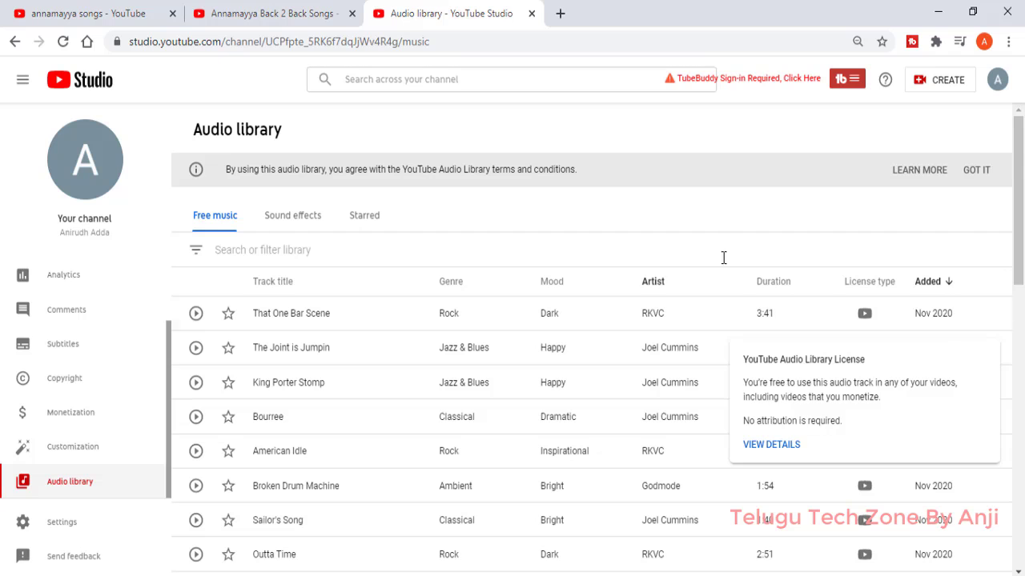
Browse the tracks on the first two pages of the free music list and return to the first page.
scroll(648, 368, "down", 2)
scroll(646, 366, "down", 8)
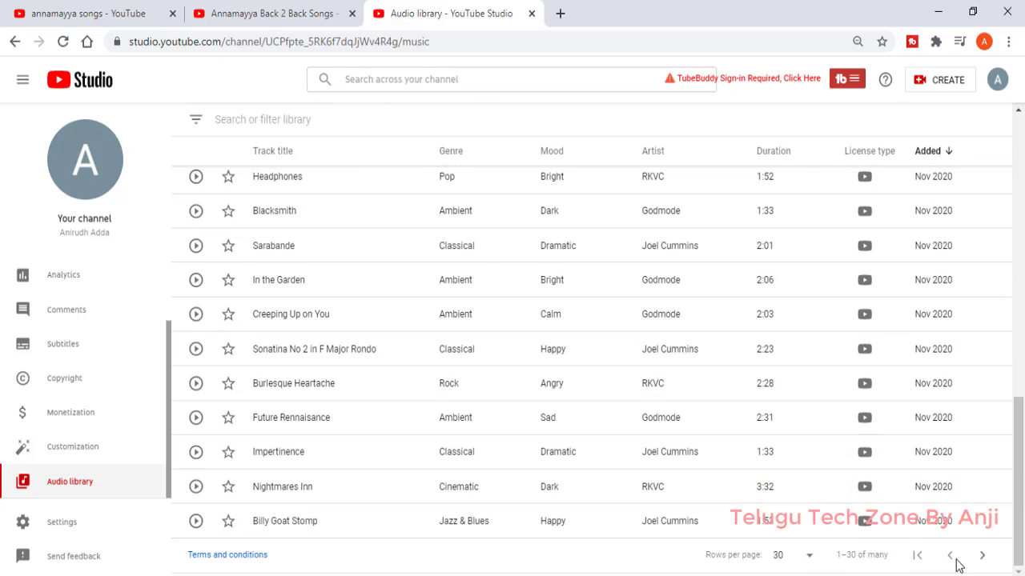
scroll(681, 483, "up", 8)
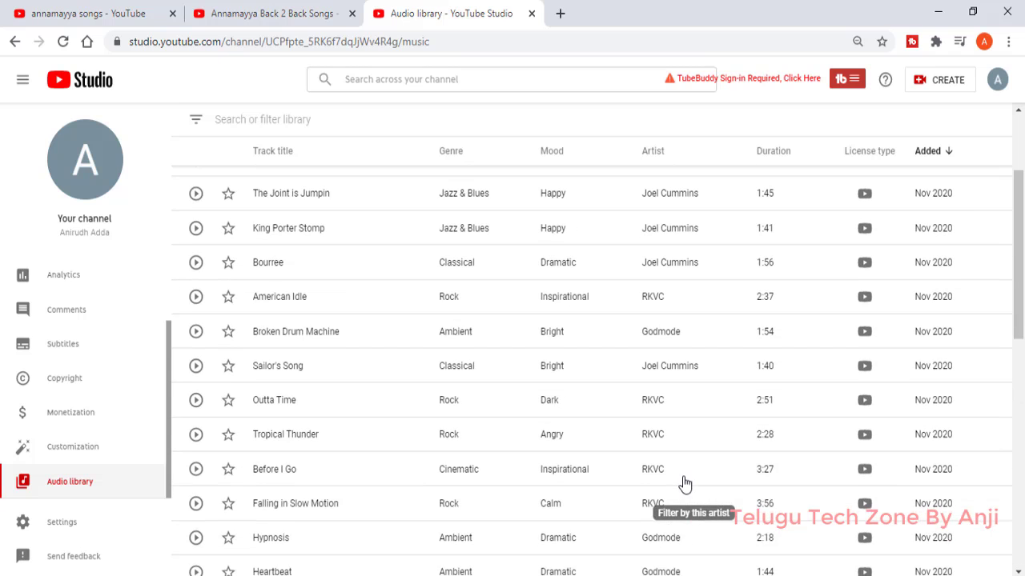
scroll(681, 488, "down", 8)
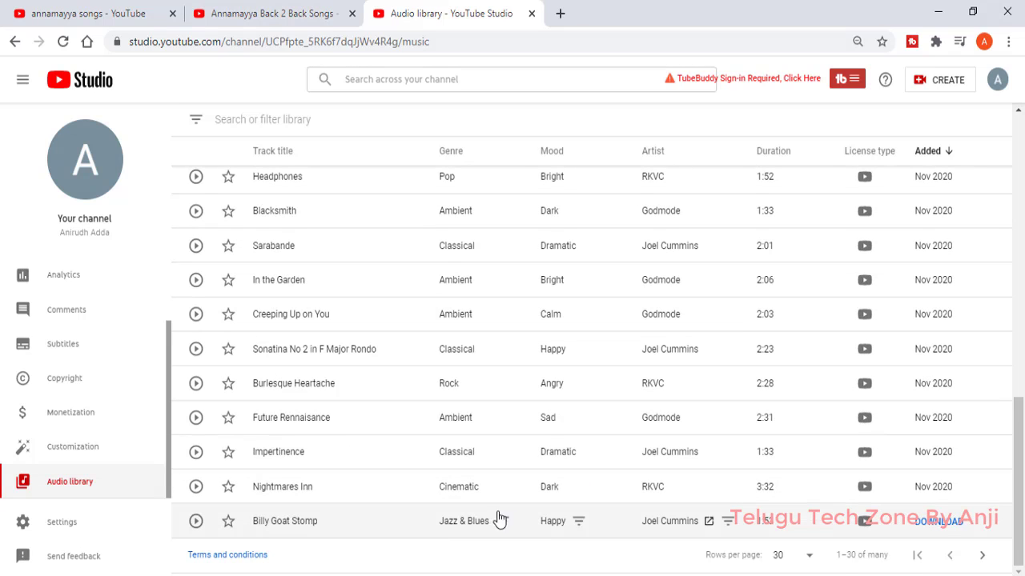
left_click(983, 557)
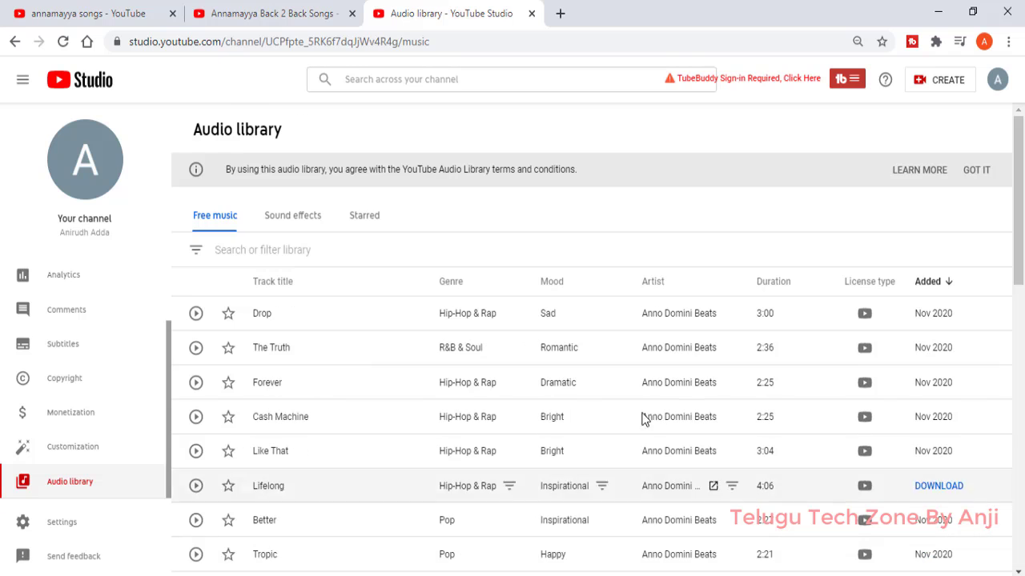
scroll(401, 382, "down", 3)
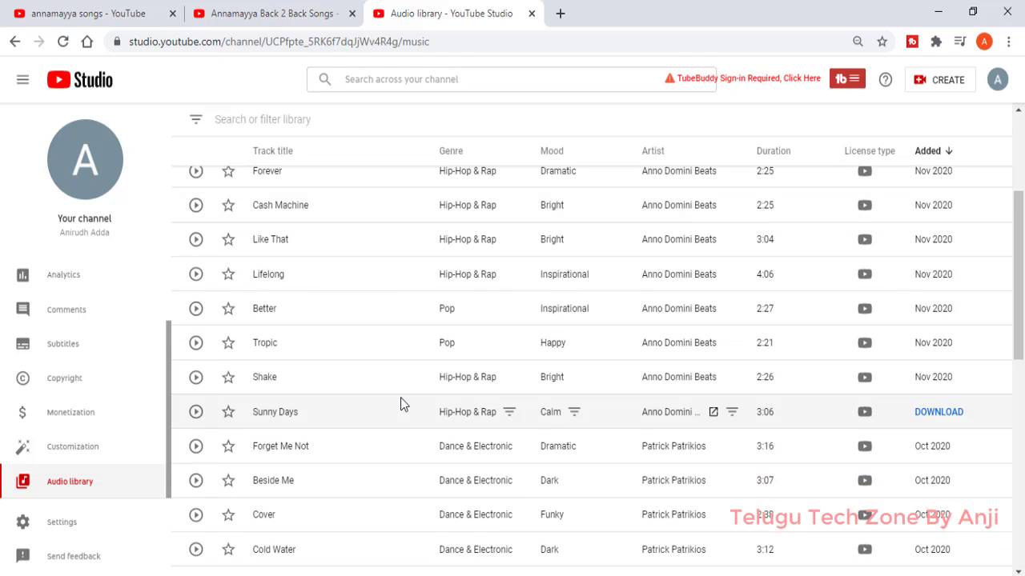
scroll(419, 425, "up", 3)
scroll(898, 519, "down", 5)
scroll(898, 519, "down", 5)
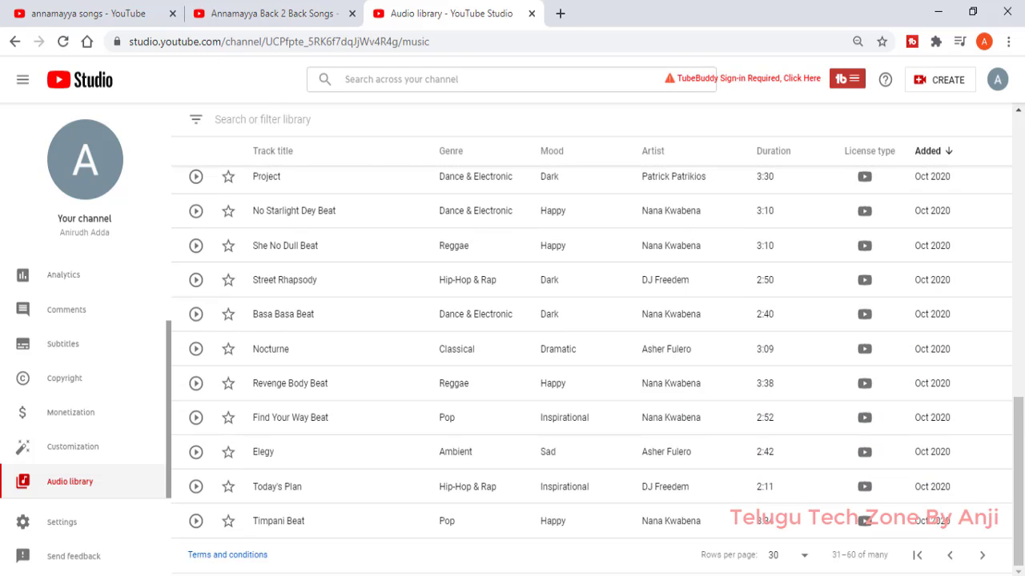
left_click(949, 556)
scroll(264, 349, "down", 3)
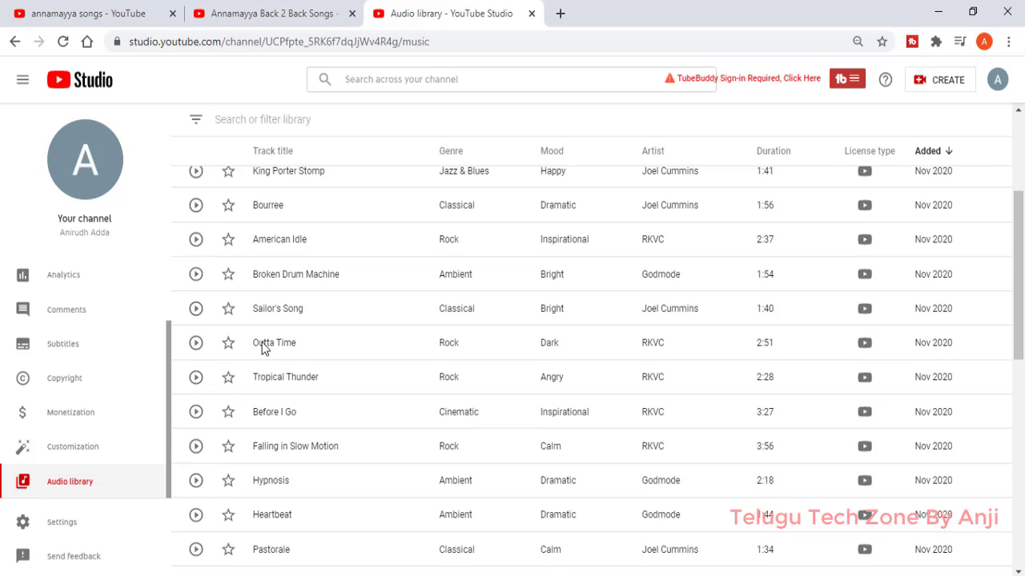
scroll(264, 349, "up", 3)
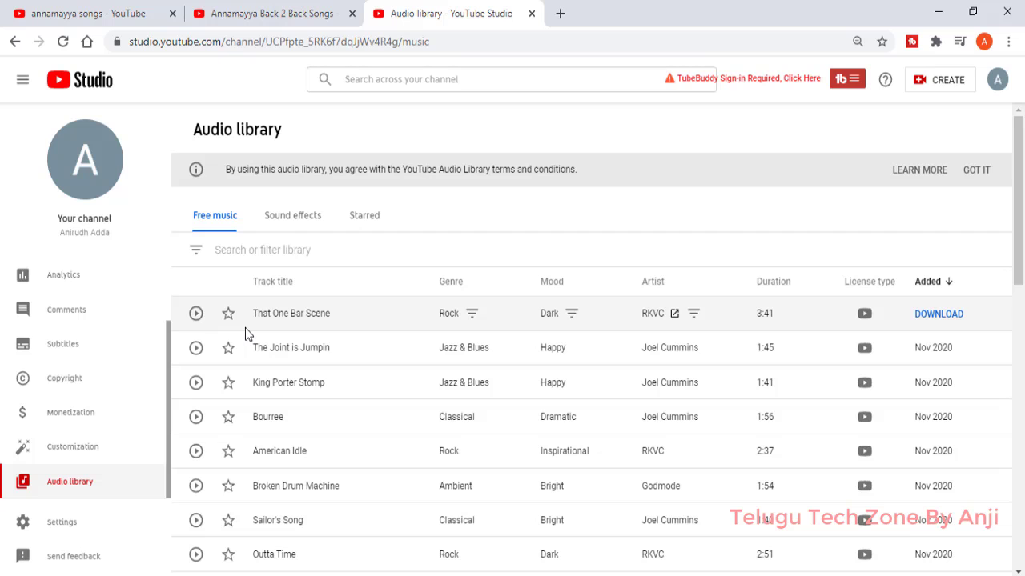
Play a short preview of "That One Bar Scene" and pause it.
scroll(226, 332, "down", 2)
scroll(208, 298, "up", 2)
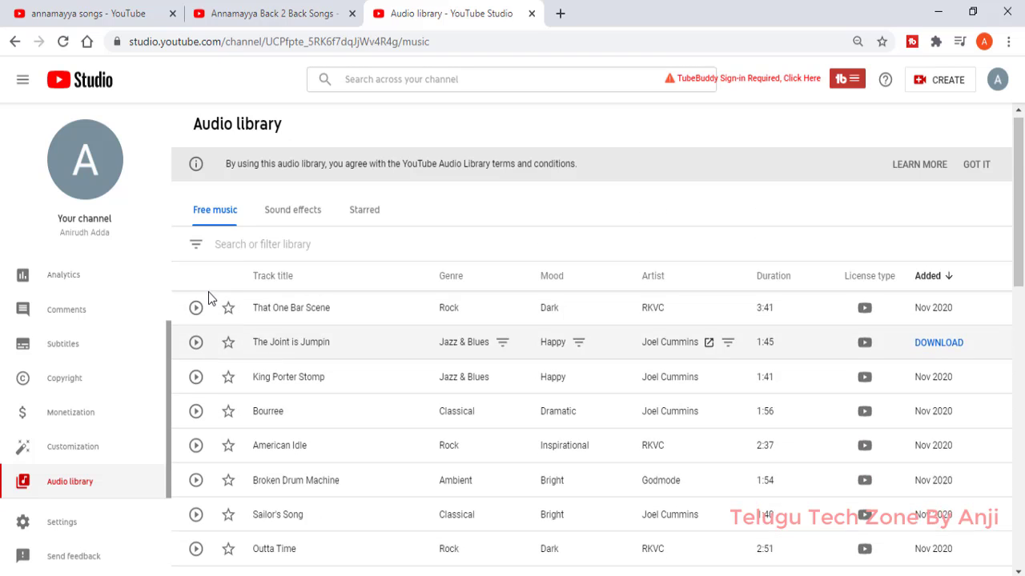
left_click(197, 312)
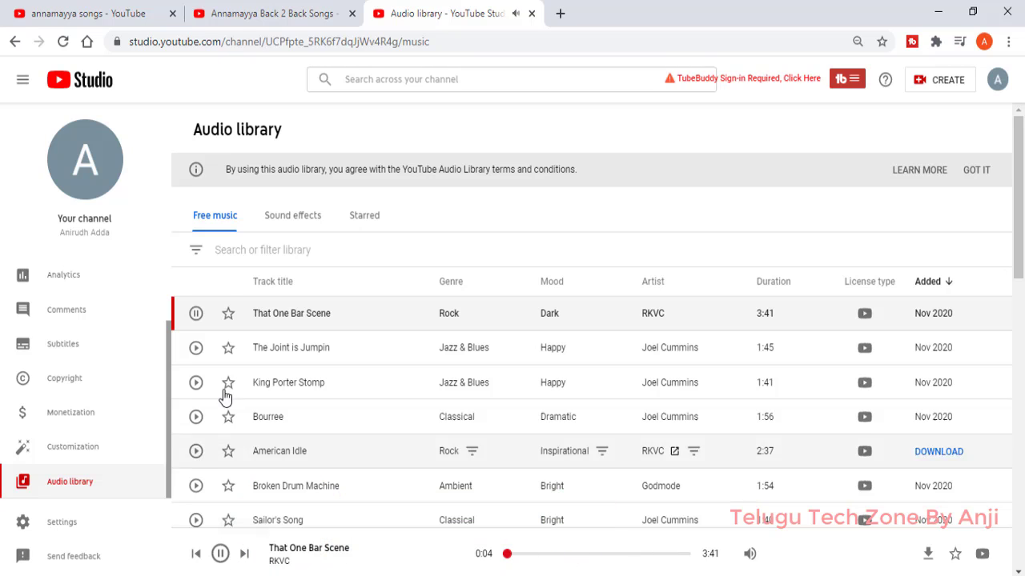
left_click(197, 314)
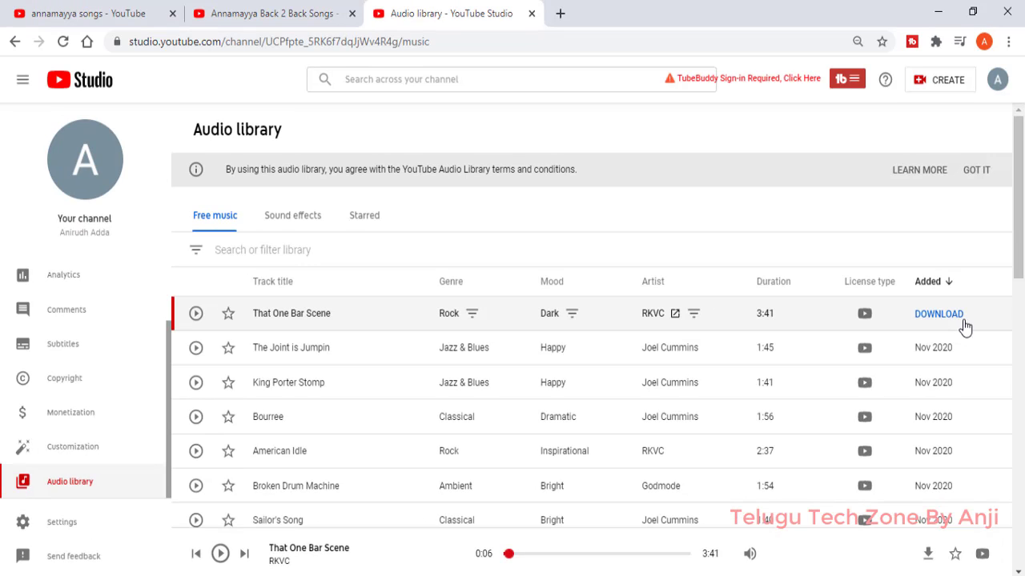
Download "That One Bar Scene" and check for the file in the Downloads folder in File Explorer.
left_click(836, 312)
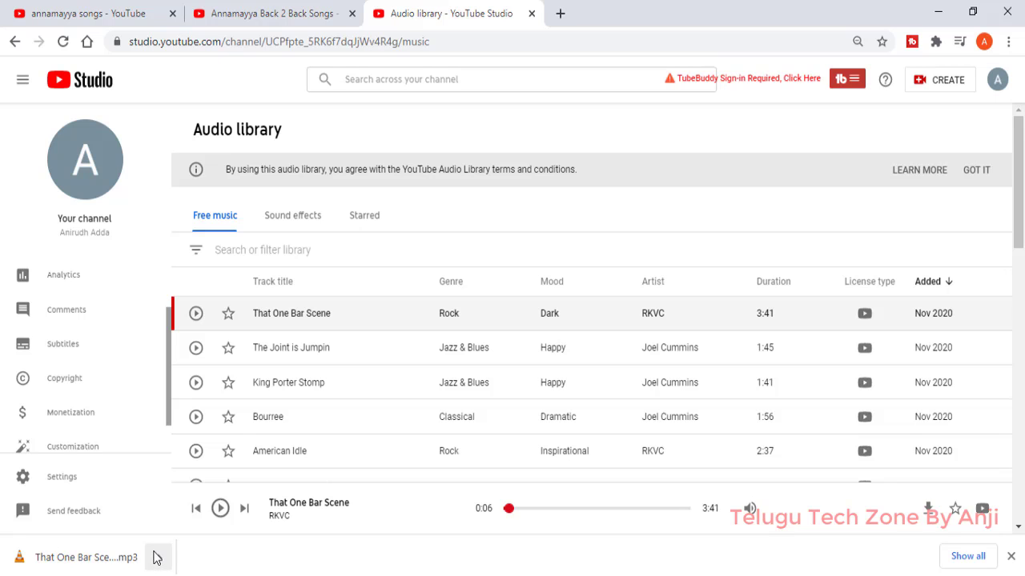
key("super+e")
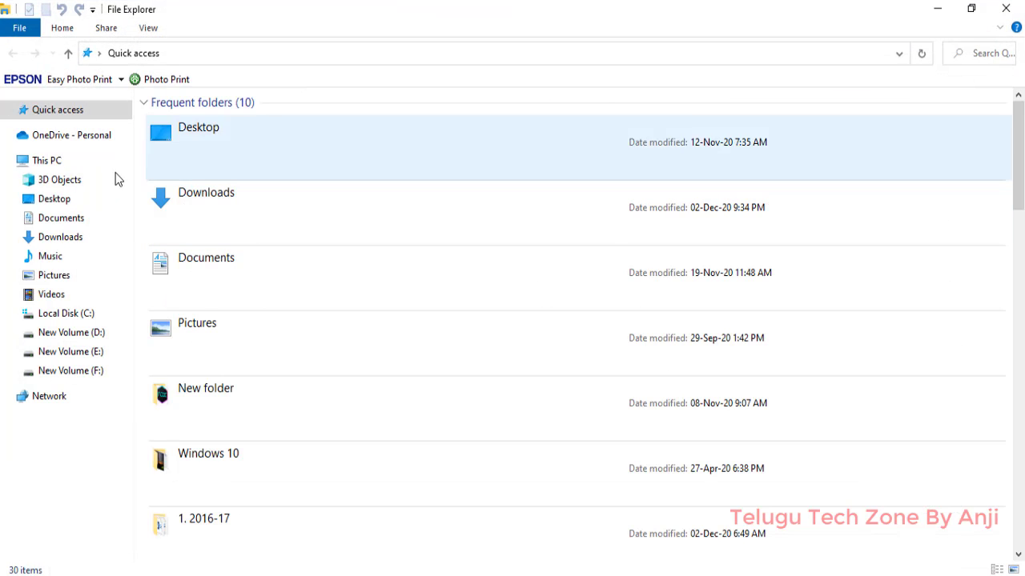
left_click(69, 236)
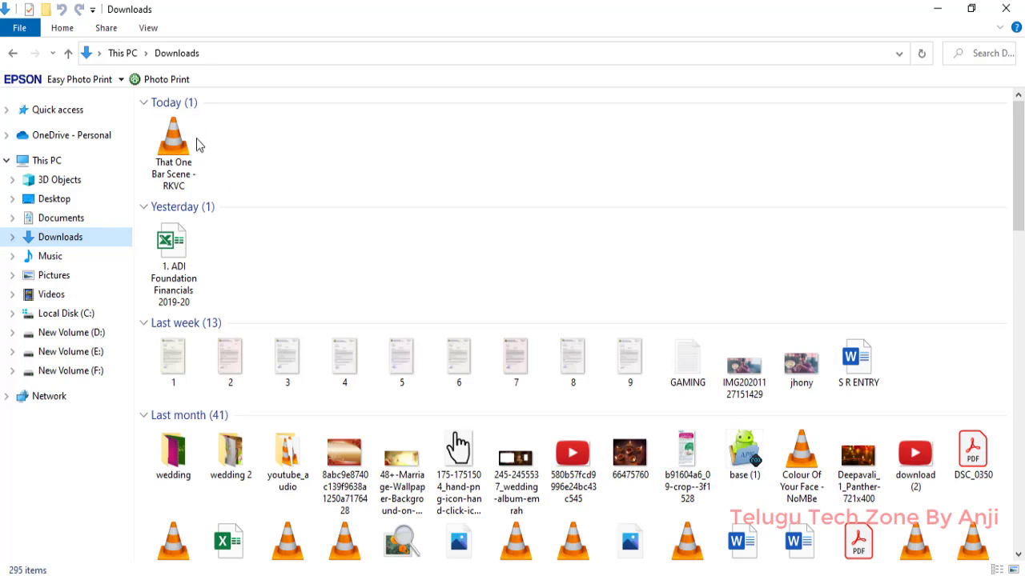
left_click(1022, 7)
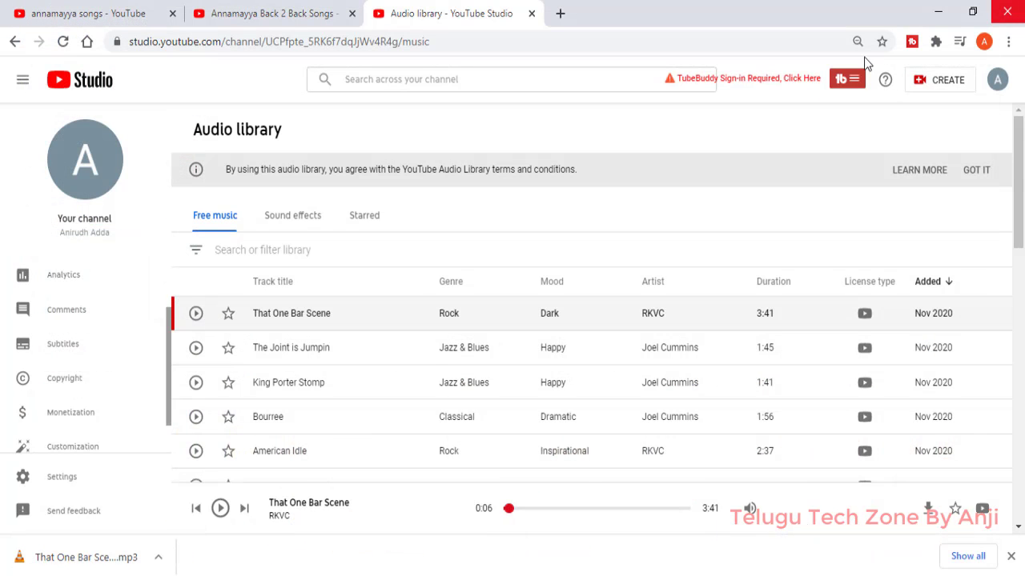
left_click(1010, 558)
Switch the Audio library to sound effects and look through the available effects with their durations and categories.
scroll(608, 407, "down", 2)
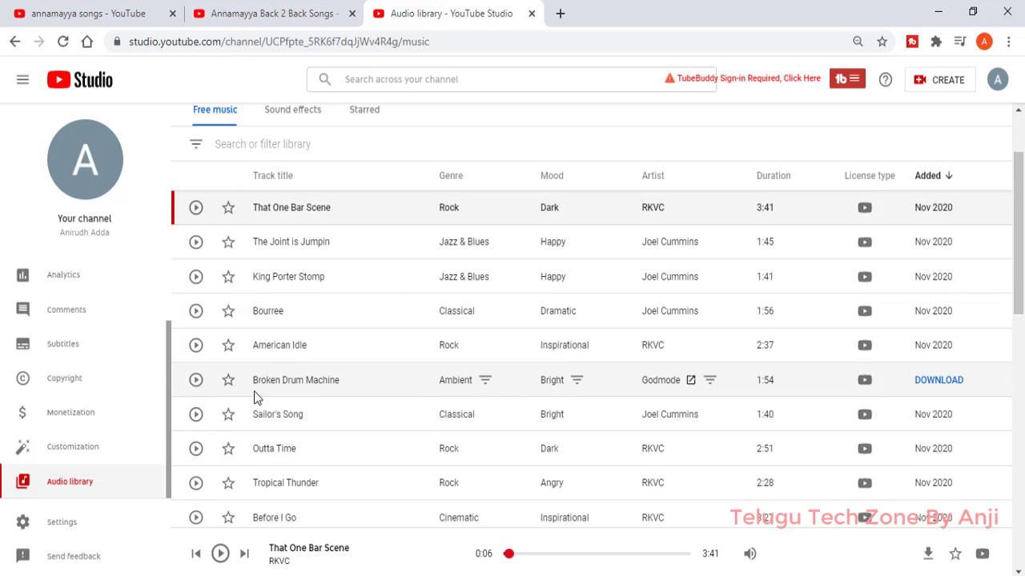
scroll(254, 391, "up", 2)
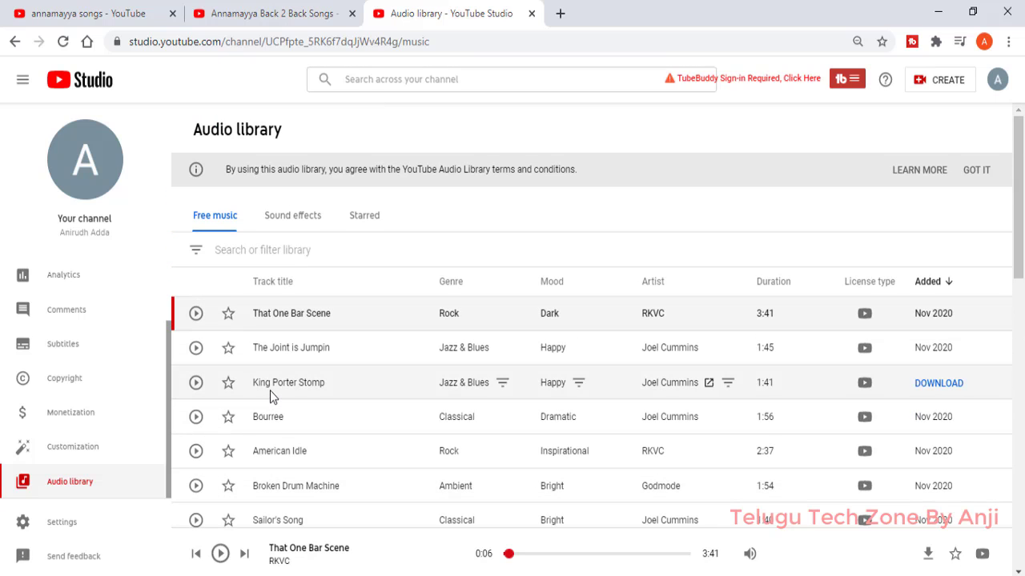
left_click(297, 218)
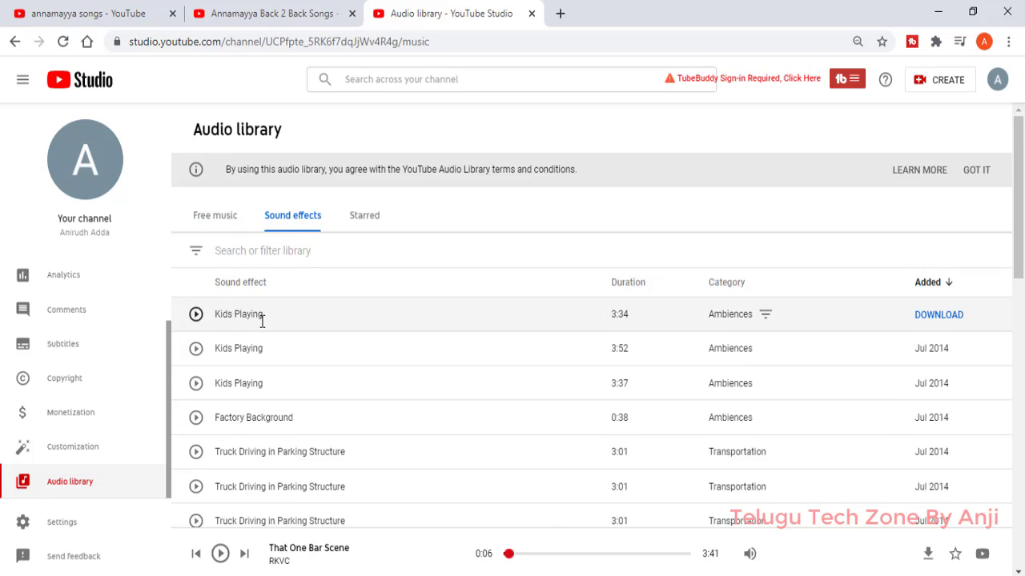
scroll(258, 347, "down", 3)
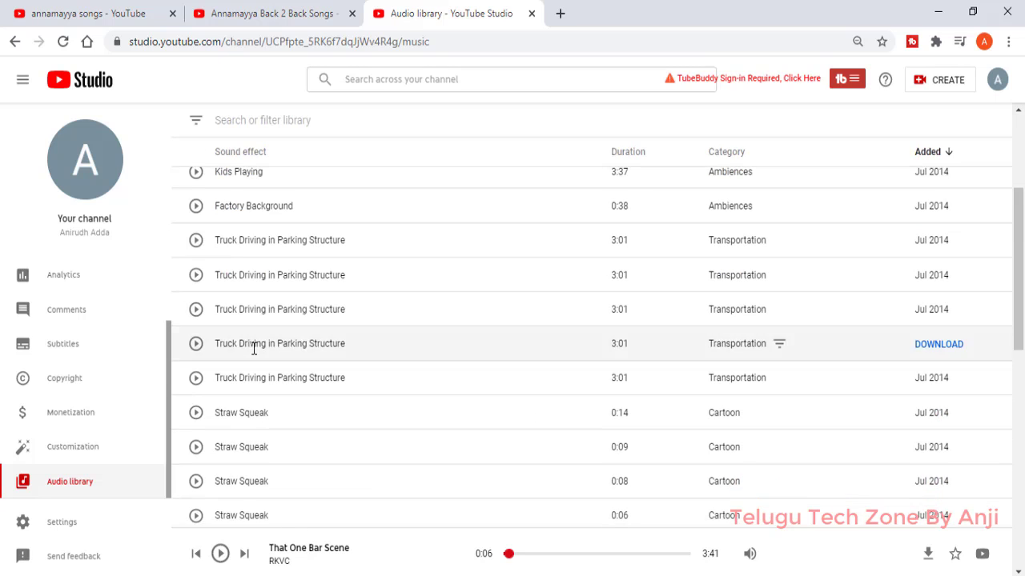
scroll(240, 333, "up", 3)
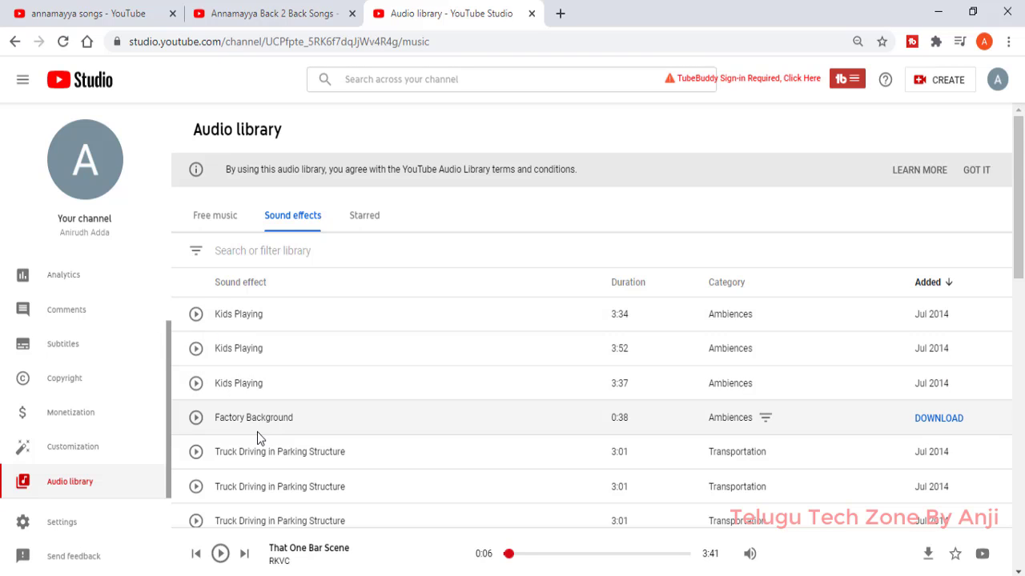
scroll(257, 431, "down", 2)
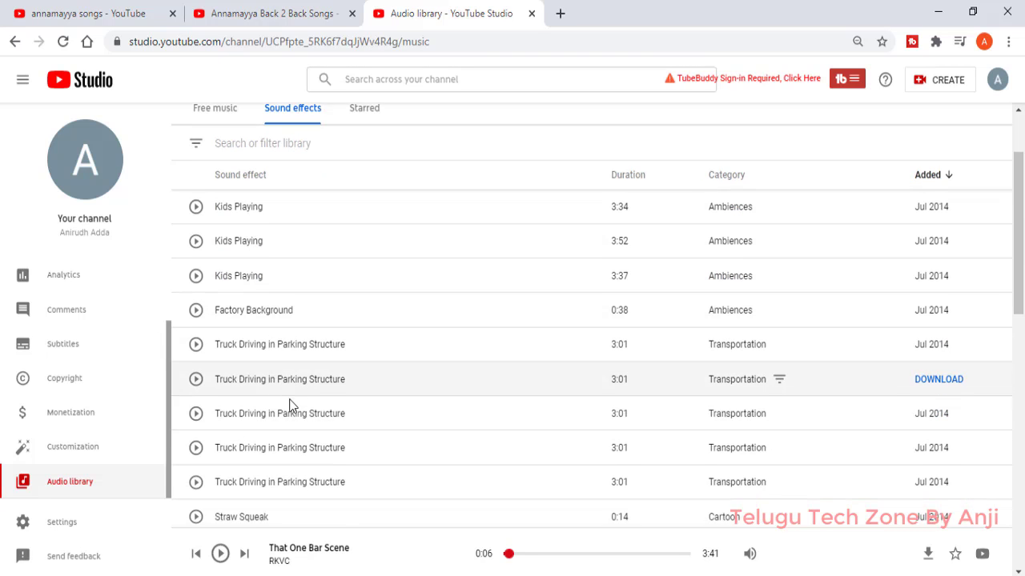
scroll(274, 417, "down", 10)
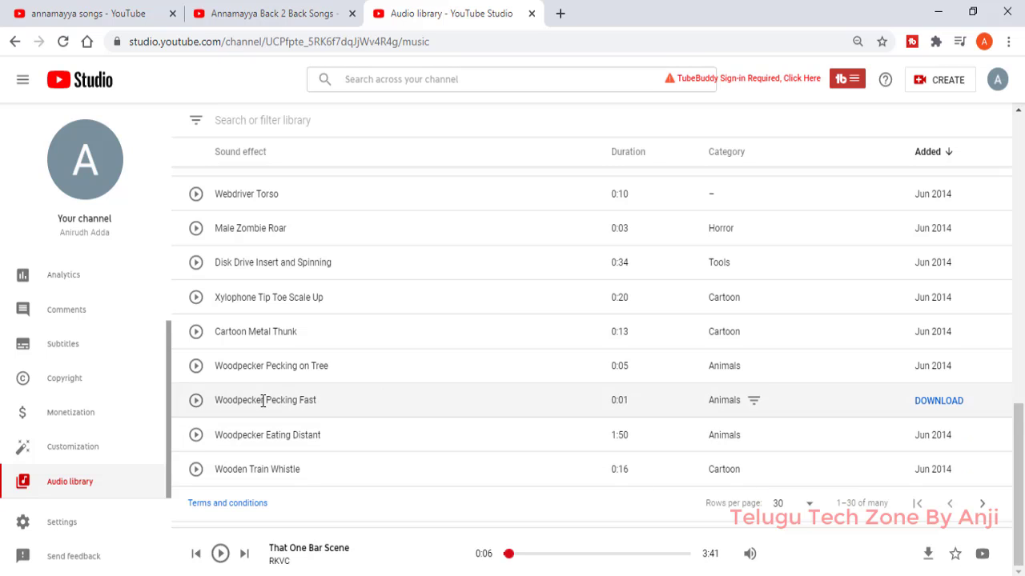
scroll(212, 441, "up", 6)
scroll(212, 440, "up", 10)
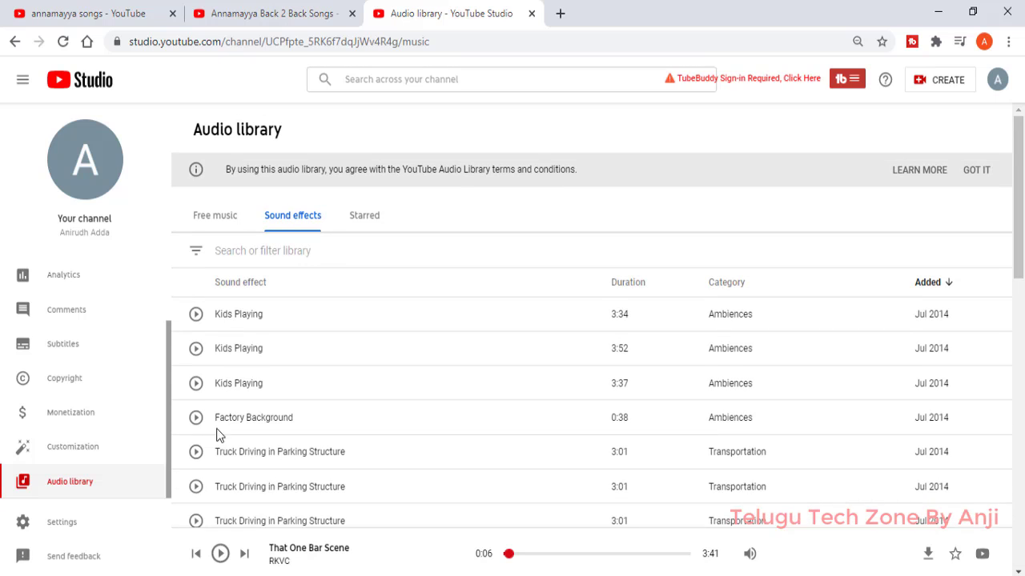